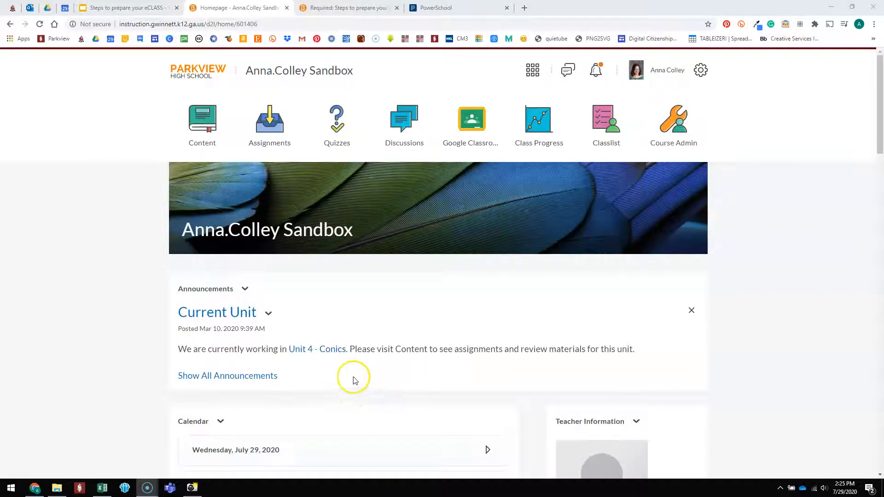
# Open the course's Content area and look through its list of modules.
pyautogui.click(197, 133)
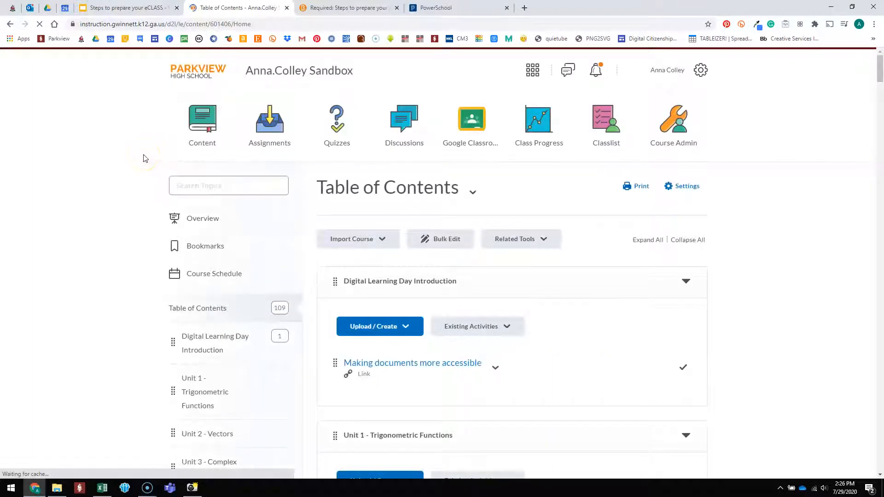
pyautogui.scroll(-3, 148, 270)
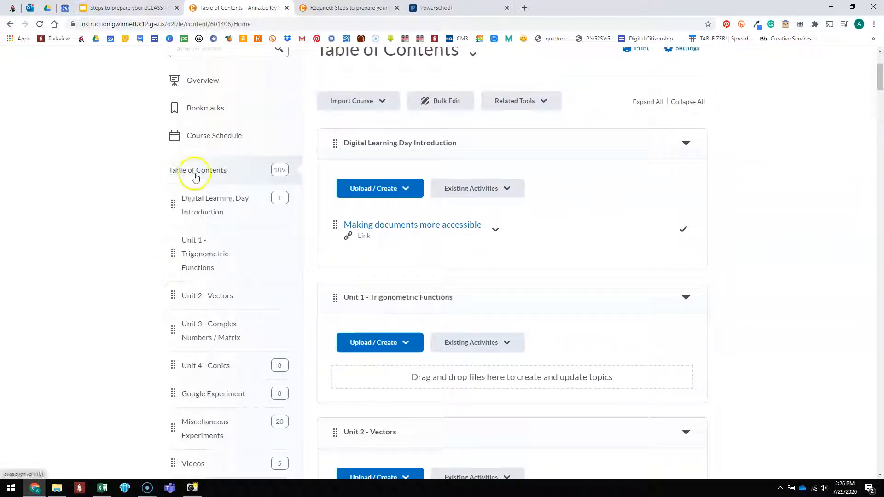
pyautogui.scroll(-5, 194, 395)
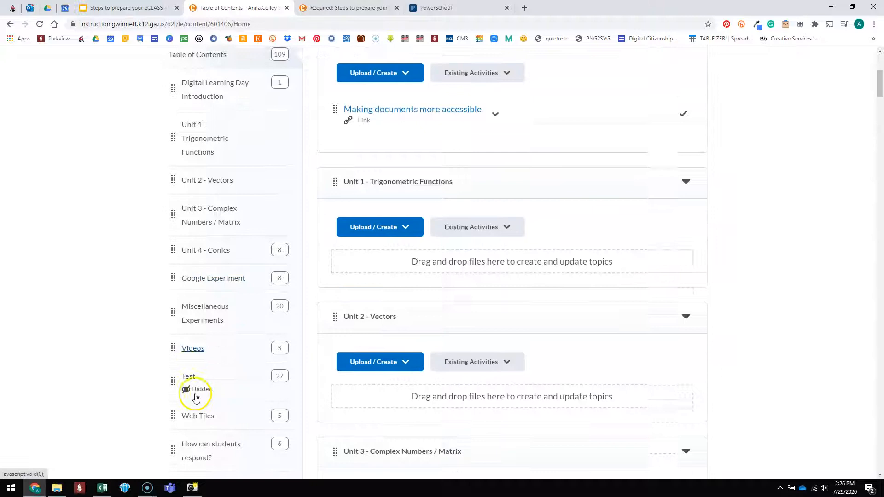
pyautogui.scroll(-6, 197, 389)
pyautogui.scroll(7, 196, 382)
pyautogui.scroll(7, 197, 378)
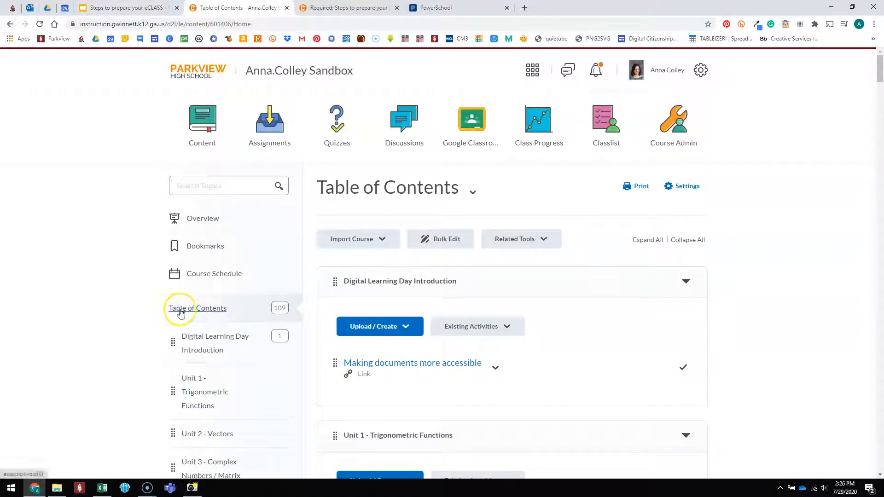
# Move the Start Here module to the beginning of the table of contents, above Digital Learning Day Introduction.
pyautogui.scroll(-11, 180, 313)
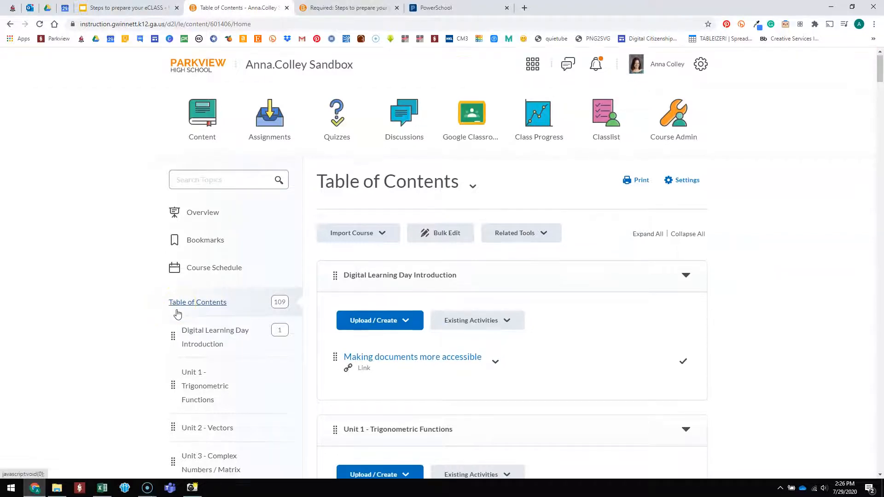
pyautogui.scroll(-3, 170, 308)
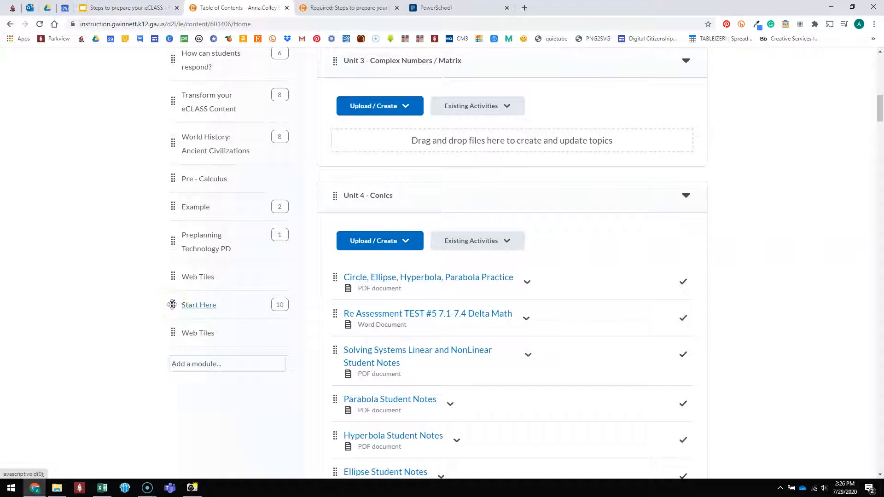
pyautogui.moveTo(172, 305); pyautogui.dragTo(183, 144)
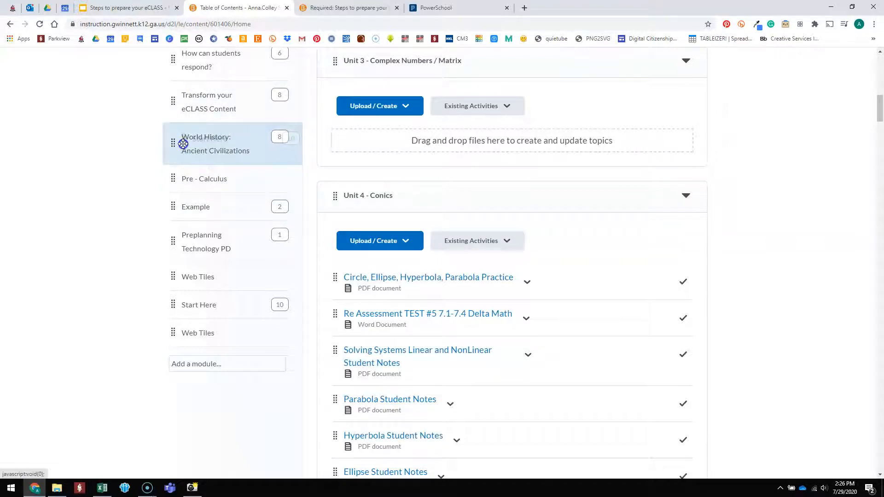
pyautogui.moveTo(183, 142); pyautogui.dragTo(223, 158)
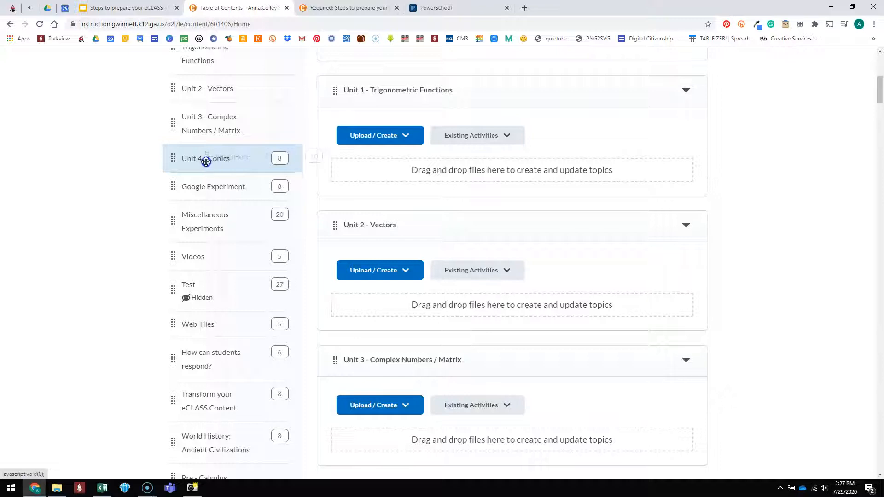
pyautogui.moveTo(224, 160); pyautogui.dragTo(175, 146)
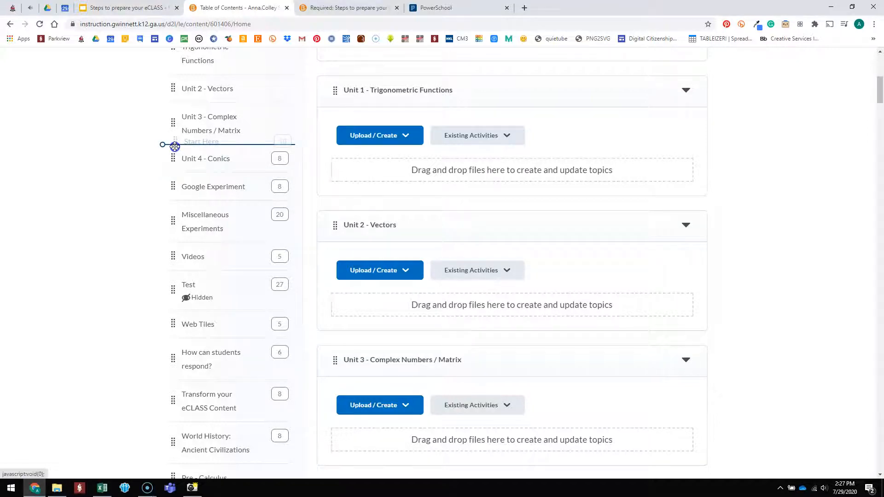
pyautogui.moveTo(175, 146); pyautogui.dragTo(201, 212)
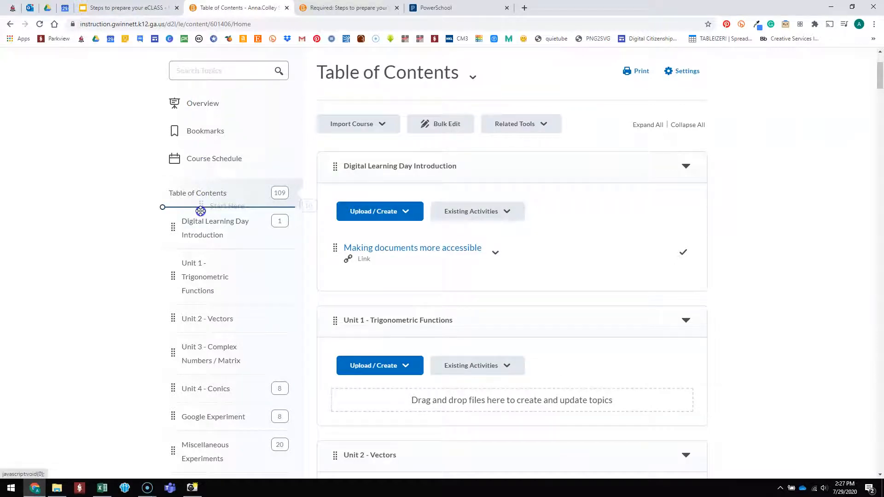
pyautogui.moveTo(201, 211); pyautogui.dragTo(188, 198)
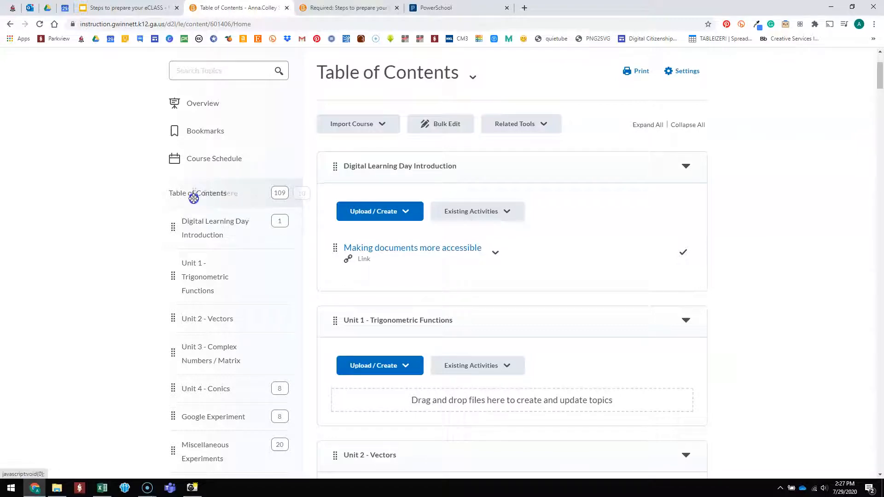
pyautogui.moveTo(193, 203); pyautogui.dragTo(184, 212)
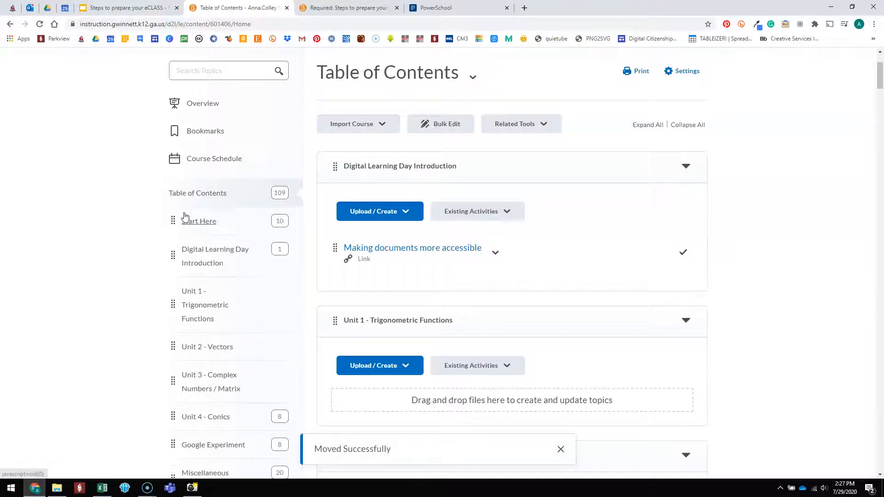
pyautogui.click(210, 222)
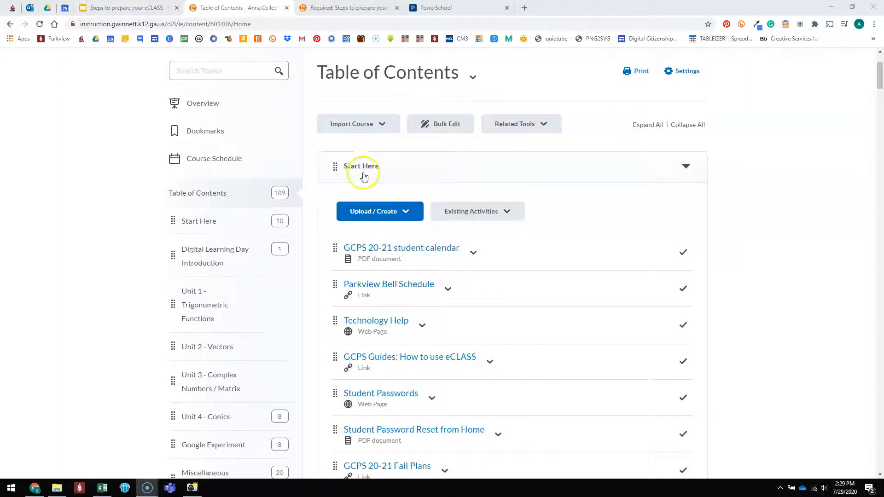
# Upload the file Syllabus 2020-2021.pdf from the computer's Desktop folder to the Start Here module.
pyautogui.click(372, 215)
pyautogui.click(372, 212)
pyautogui.click(367, 244)
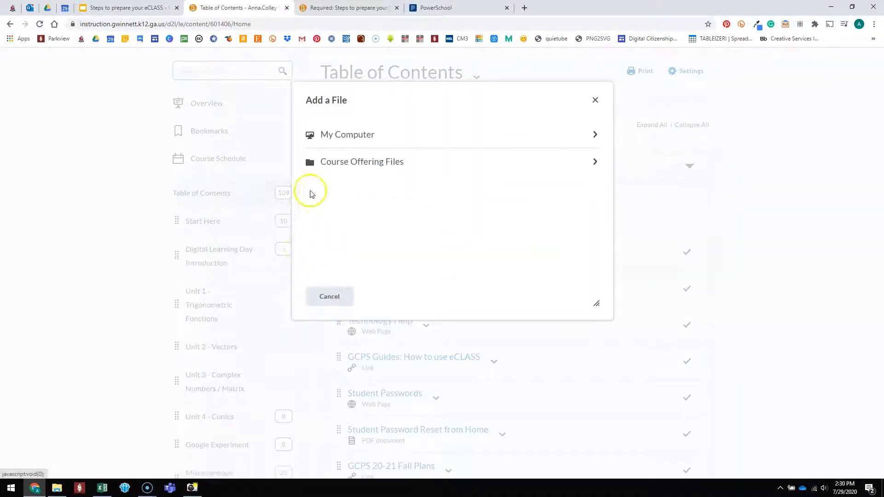
pyautogui.click(337, 135)
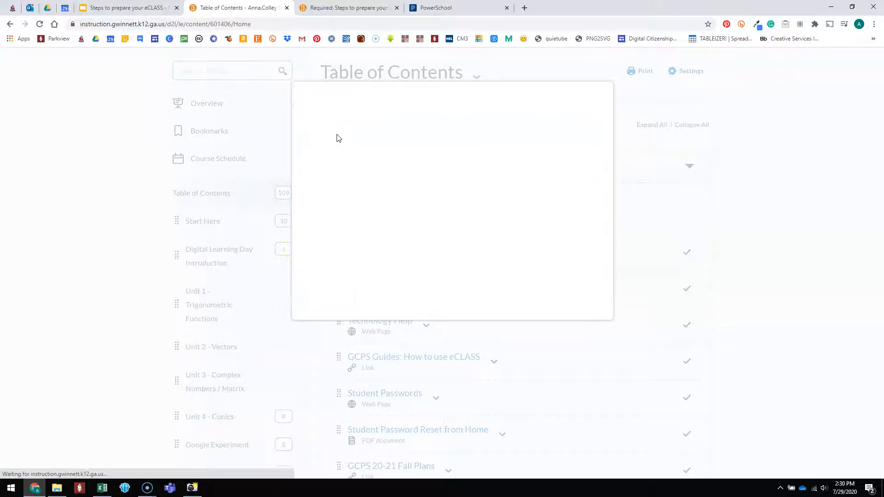
pyautogui.click(337, 149)
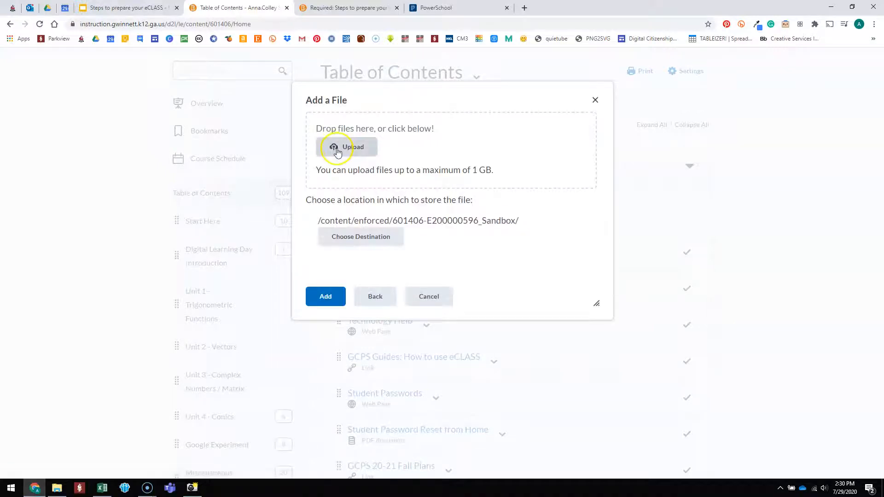
pyautogui.click(350, 150)
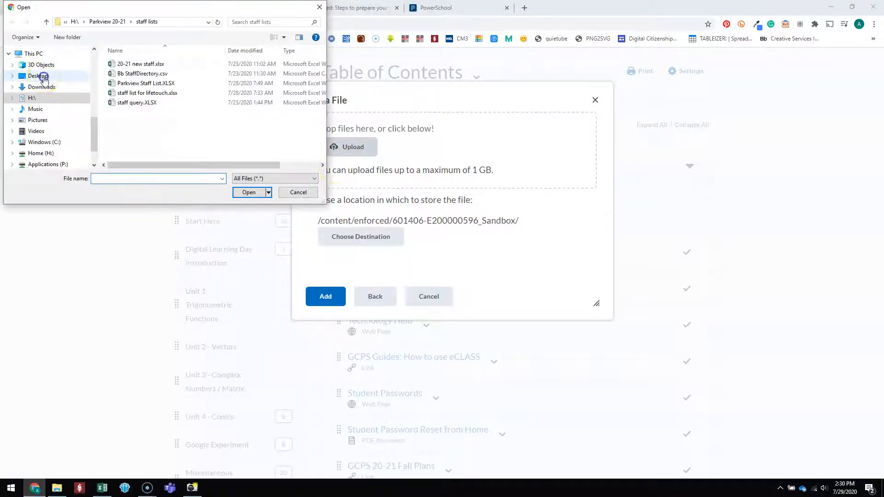
pyautogui.click(38, 76)
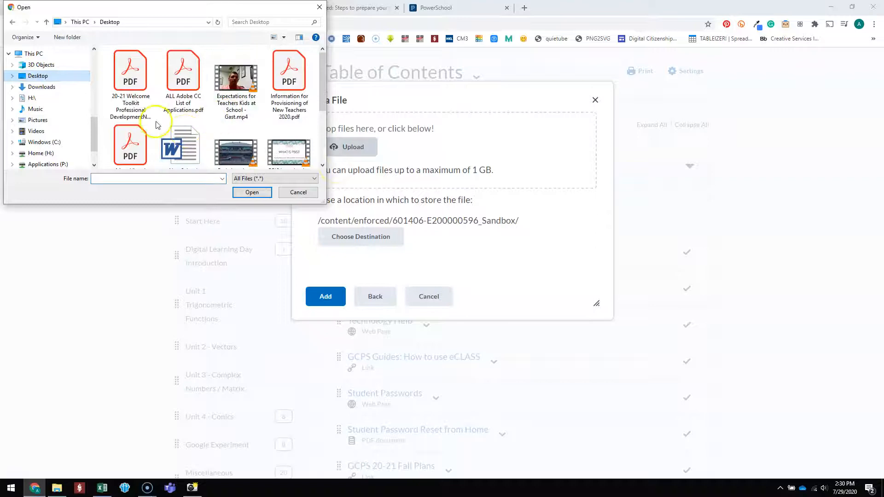
pyautogui.scroll(-3, 184, 134)
pyautogui.click(181, 129)
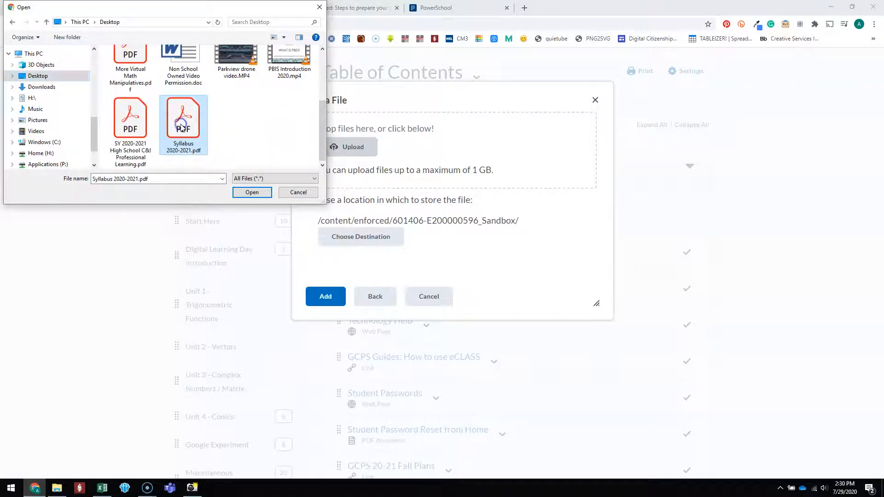
pyautogui.click(252, 192)
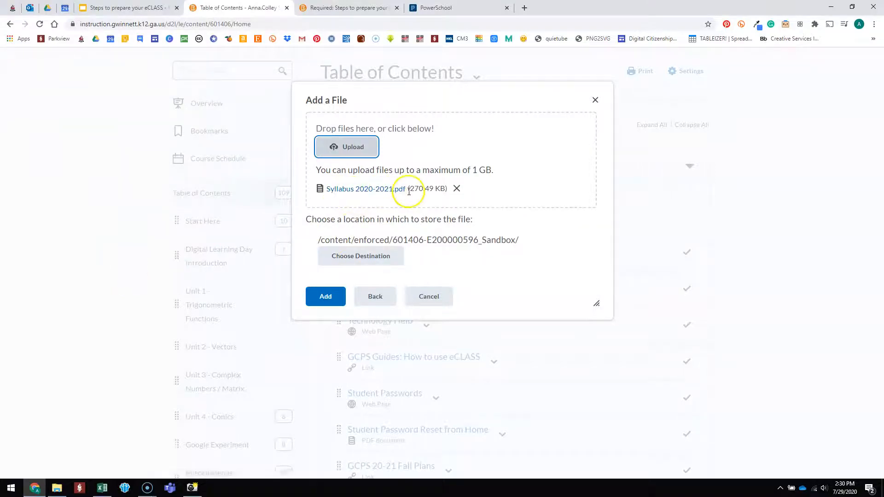
pyautogui.click(326, 297)
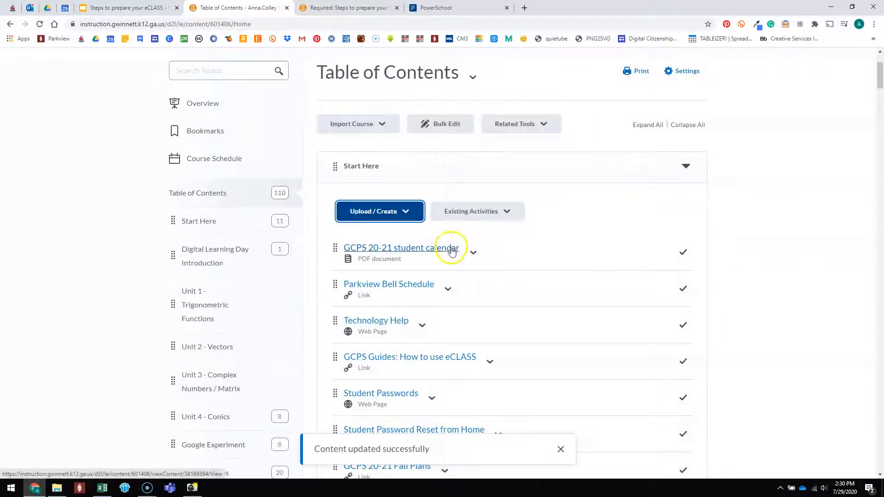
# Move the Syllabus 2020-2021 topic to the first place in the Start Here module, above the GCPS 20-21 student calendar.
pyautogui.scroll(-2, 451, 288)
pyautogui.scroll(-4, 453, 291)
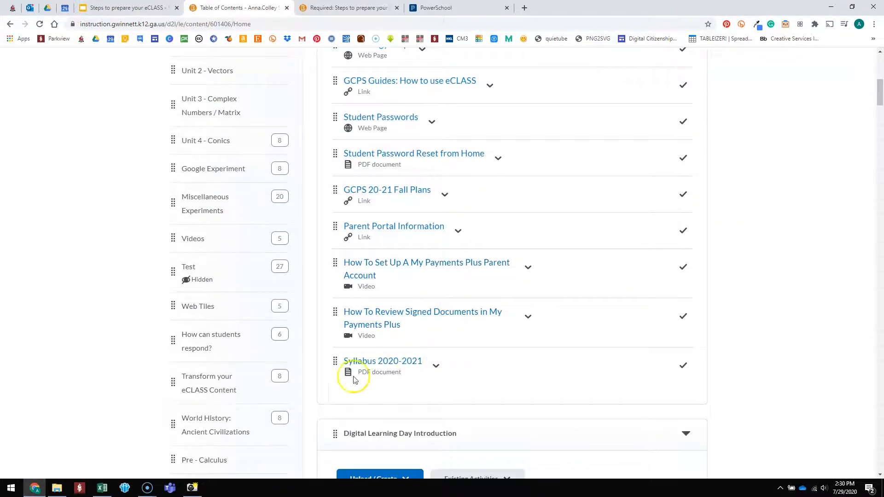
pyautogui.scroll(4, 408, 367)
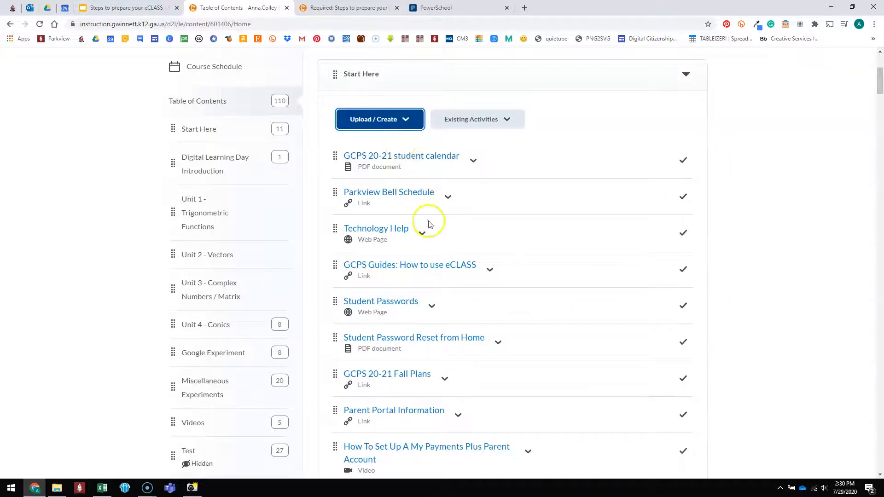
pyautogui.scroll(-4, 455, 290)
pyautogui.scroll(-1, 458, 292)
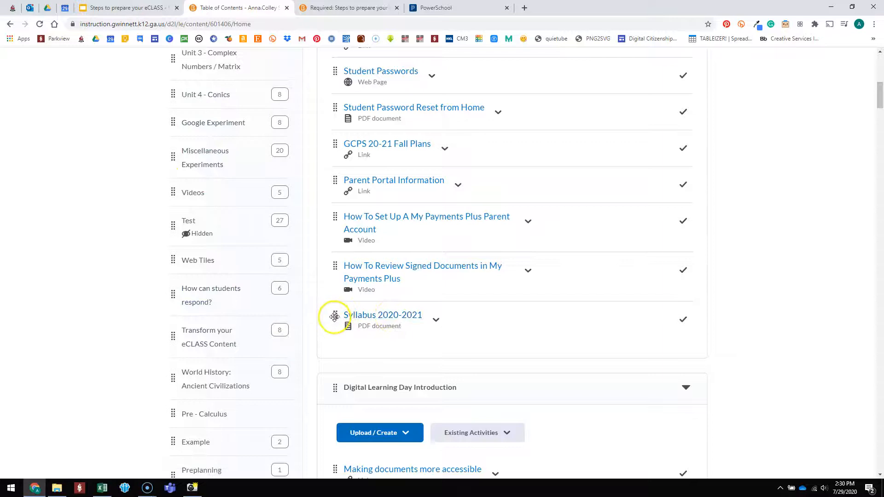
pyautogui.moveTo(335, 317); pyautogui.dragTo(373, 140)
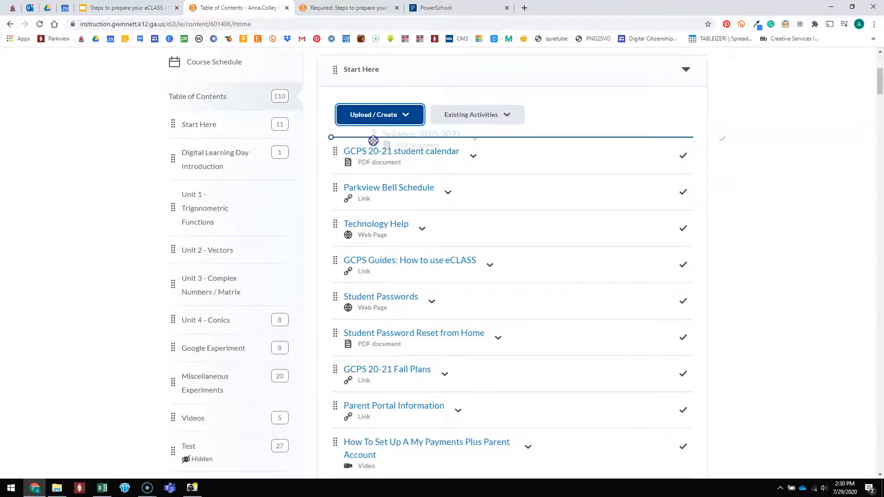
pyautogui.moveTo(369, 104)
pyautogui.mouseDown()
pyautogui.moveTo(369, 144)
pyautogui.moveTo(369, 120)
pyautogui.mouseUp()
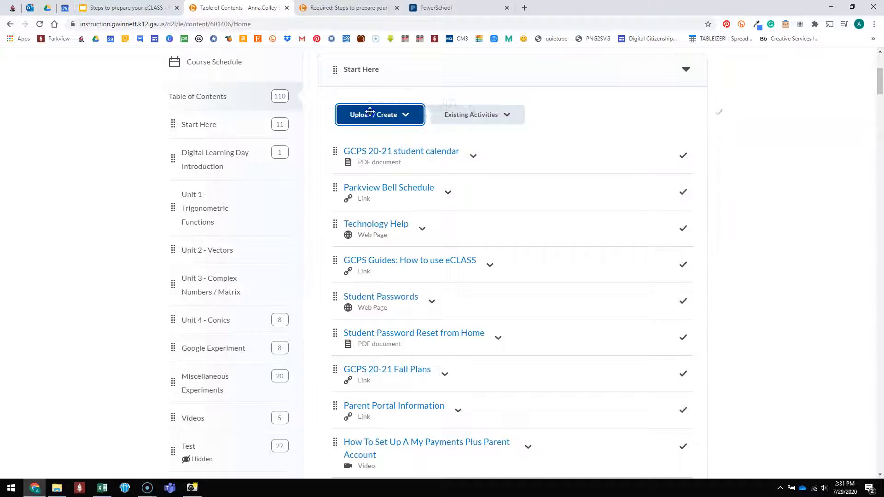
pyautogui.moveTo(374, 104); pyautogui.dragTo(370, 144)
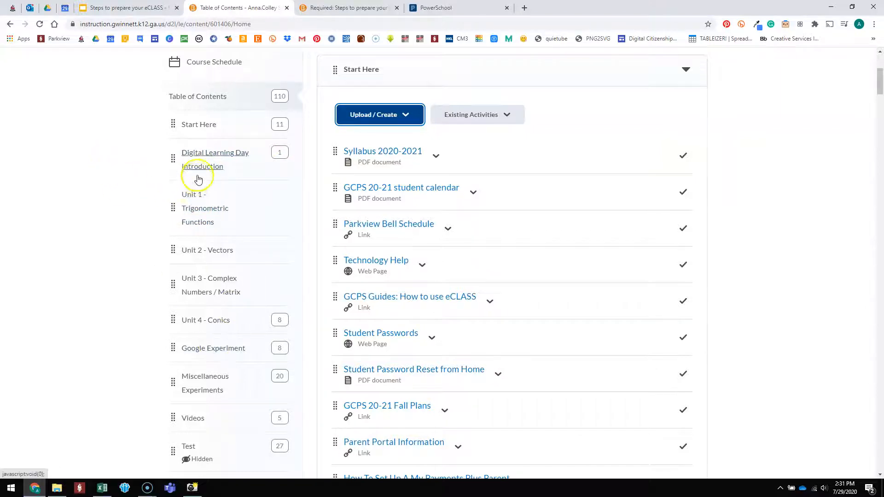
# Look through the full module list in the table of contents, from Start Here through the units to the final Web Tiles module.
pyautogui.scroll(-4, 200, 159)
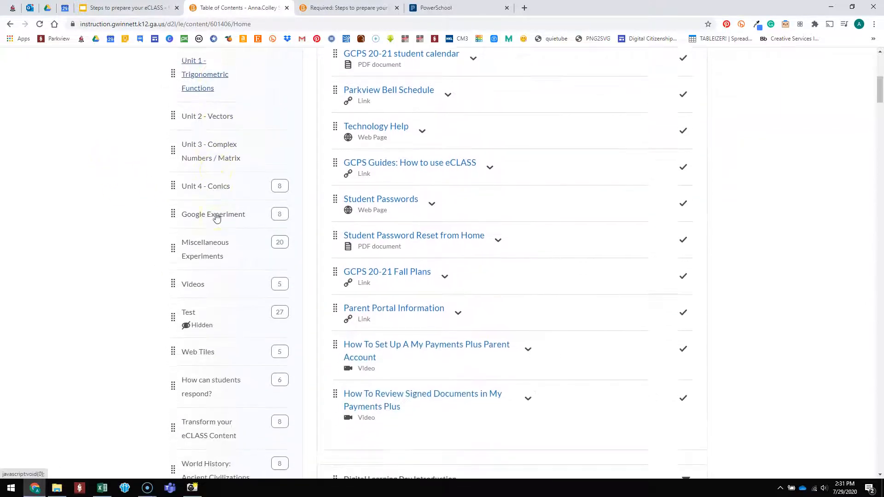
pyautogui.scroll(-5, 216, 210)
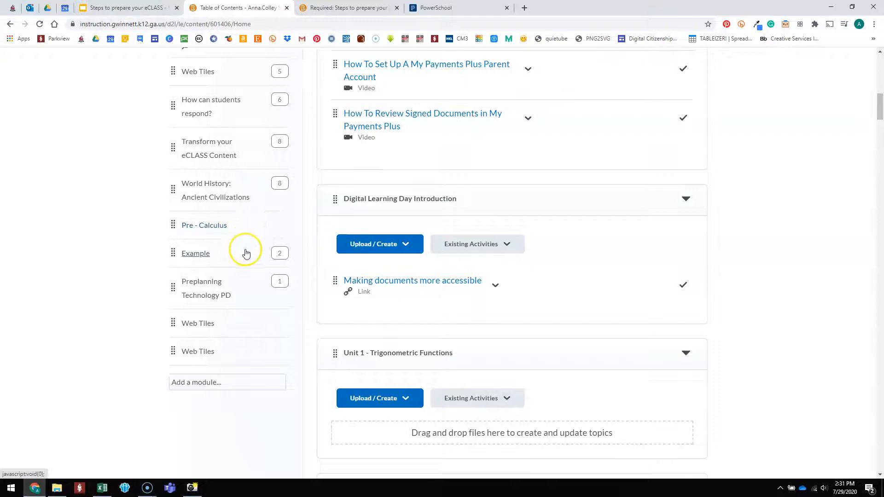
pyautogui.scroll(6, 249, 237)
pyautogui.scroll(1, 251, 227)
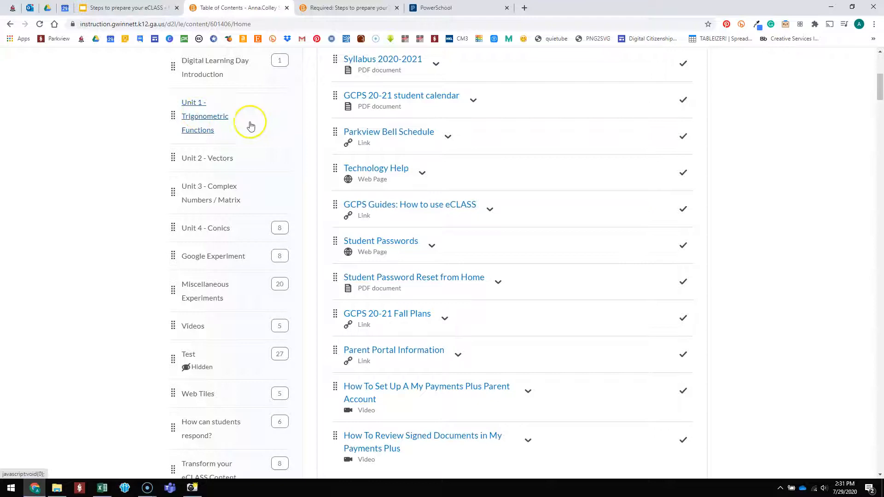
pyautogui.scroll(-3, 224, 197)
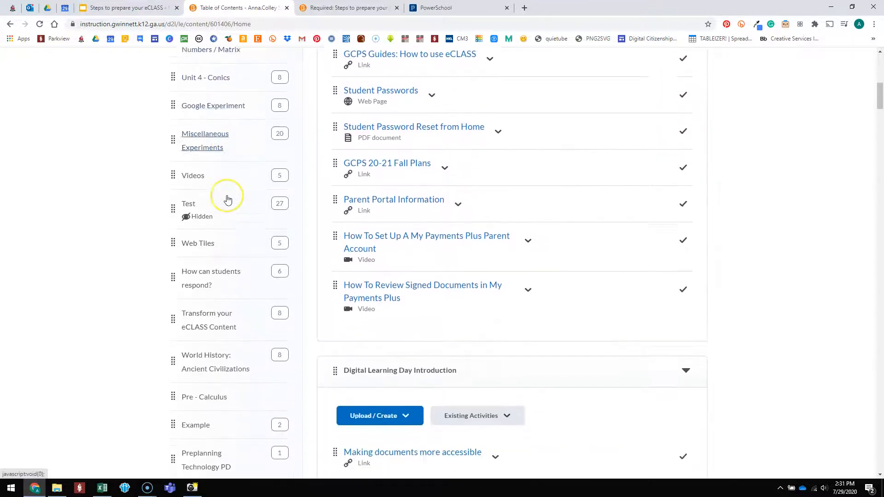
pyautogui.scroll(-2, 227, 198)
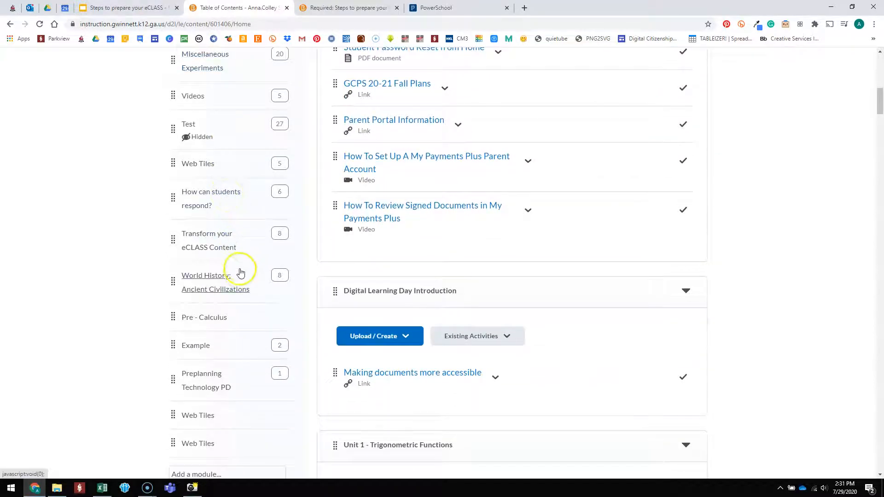
pyautogui.scroll(-2, 243, 274)
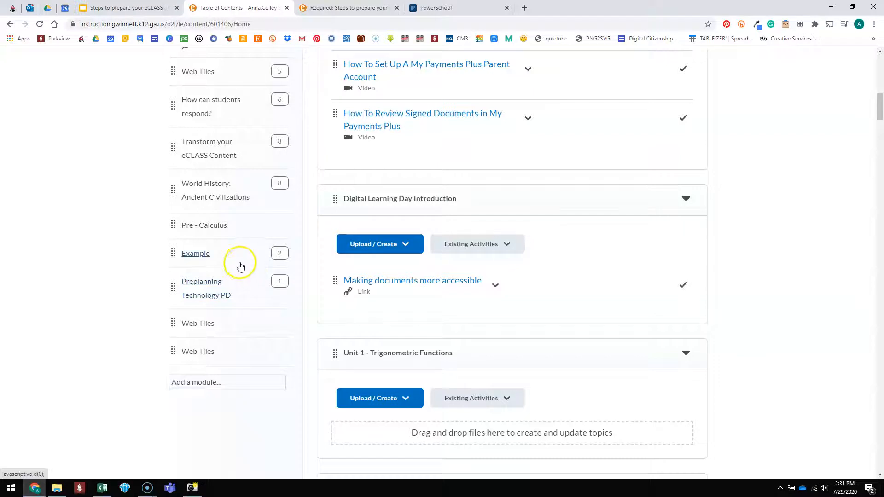
pyautogui.scroll(6, 246, 267)
pyautogui.scroll(4, 245, 275)
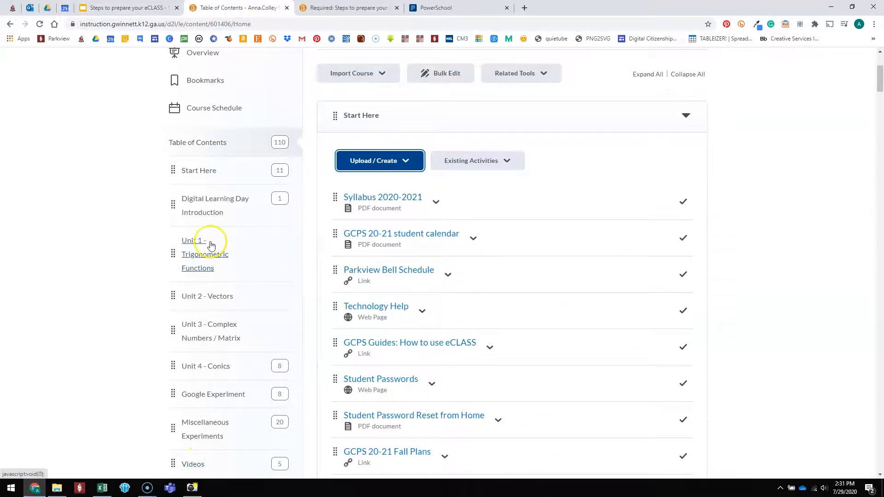
pyautogui.scroll(-3, 265, 252)
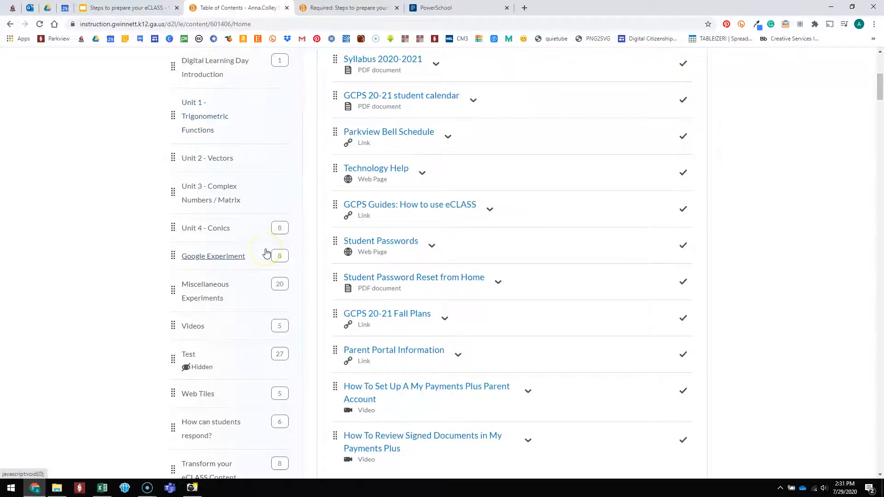
# Delete the Unit 3 - Complex Numbers / Matrix module from Content, keeping all its associated files and activities in the course.
pyautogui.click(207, 194)
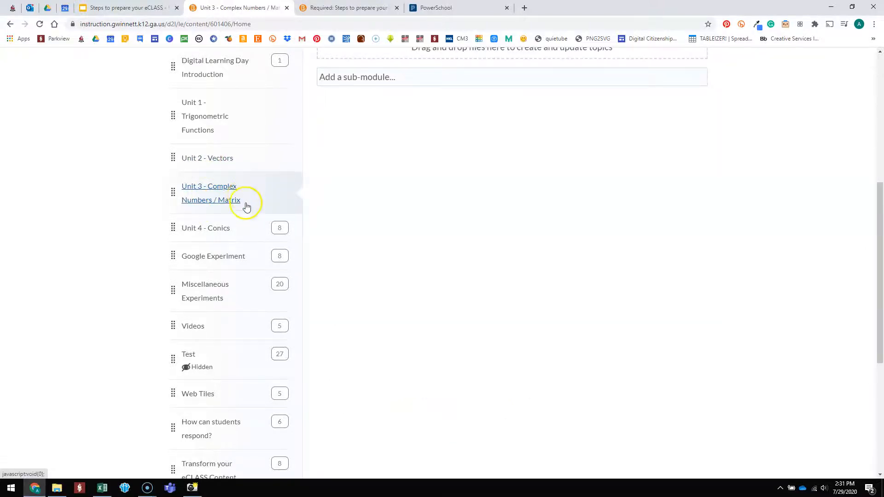
pyautogui.scroll(4, 381, 237)
pyautogui.scroll(3, 392, 276)
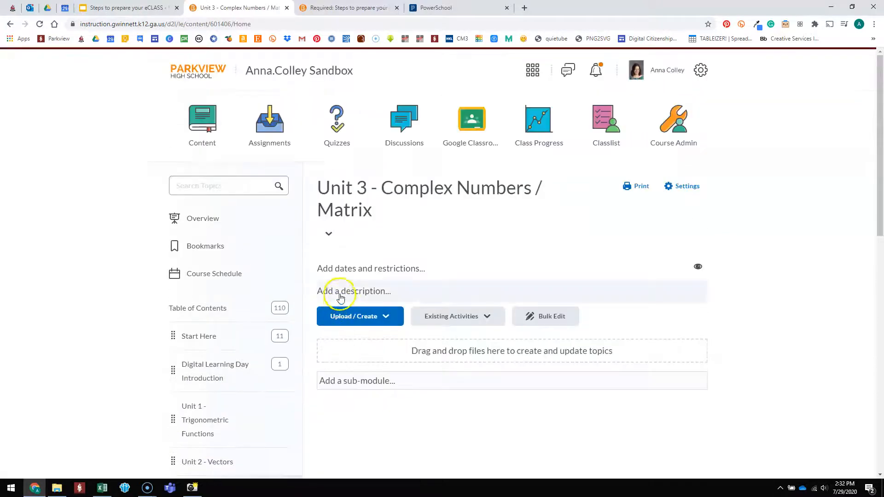
pyautogui.scroll(-3, 285, 332)
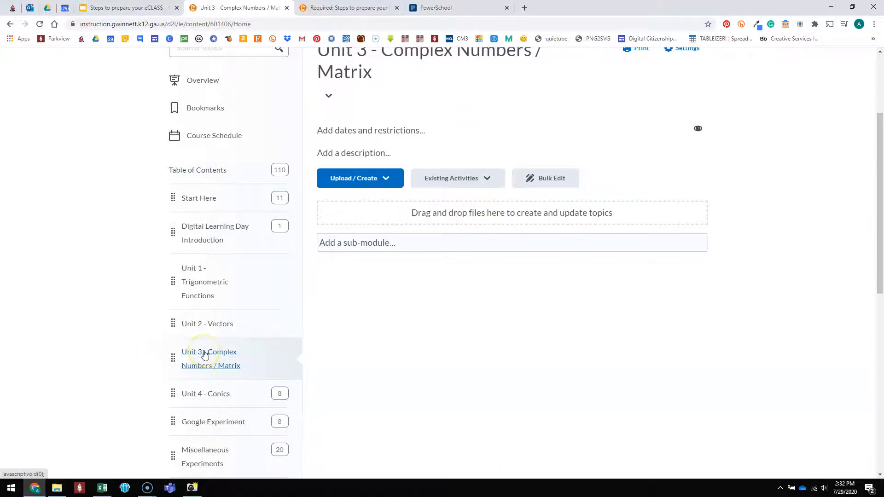
pyautogui.scroll(3, 384, 349)
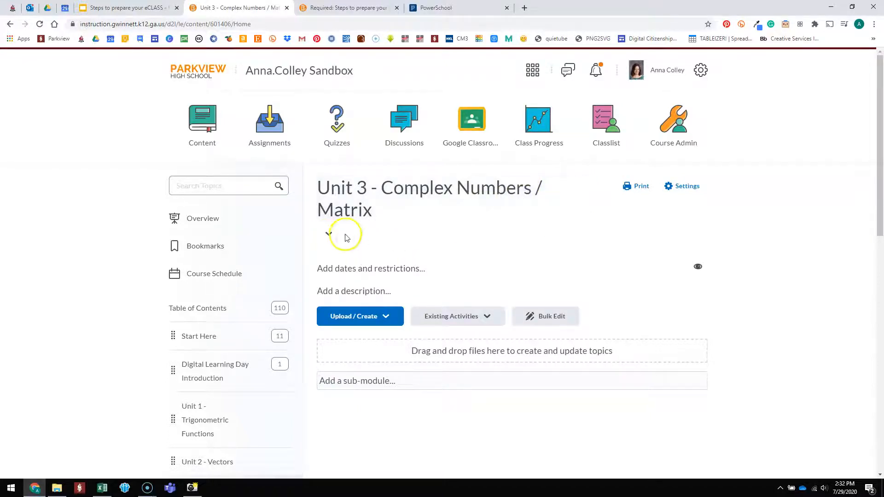
pyautogui.click(329, 235)
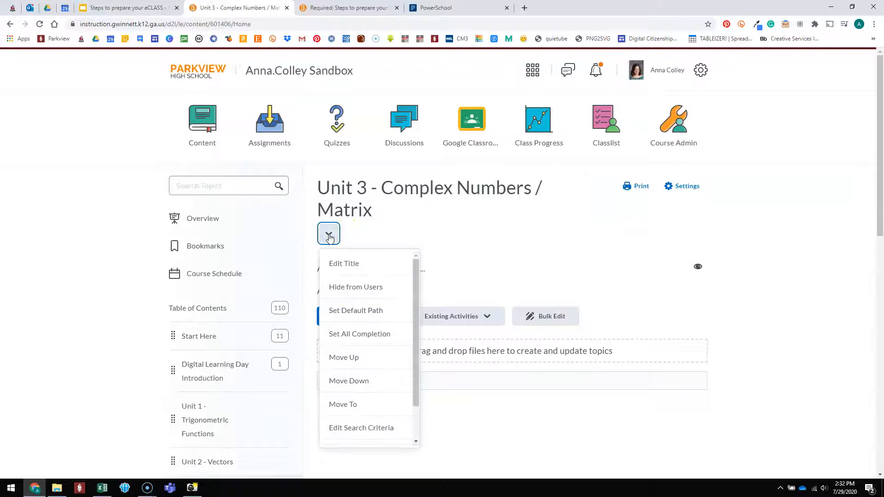
pyautogui.scroll(-1, 351, 340)
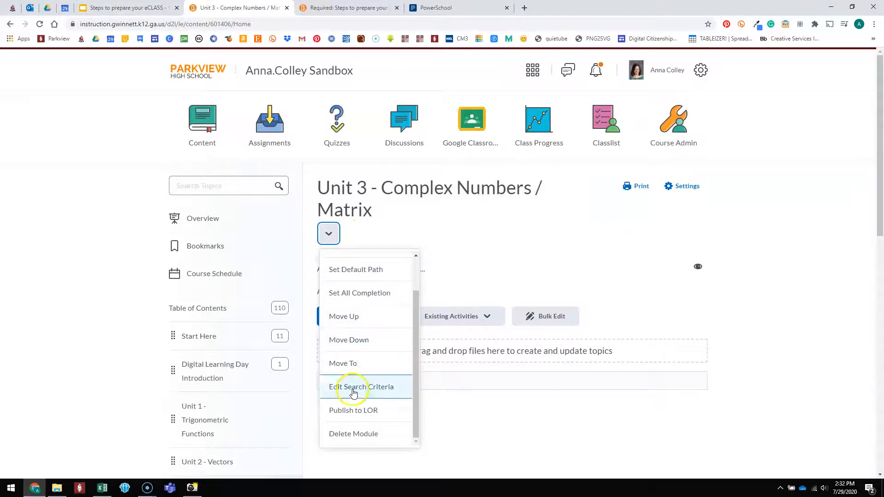
pyautogui.click(346, 440)
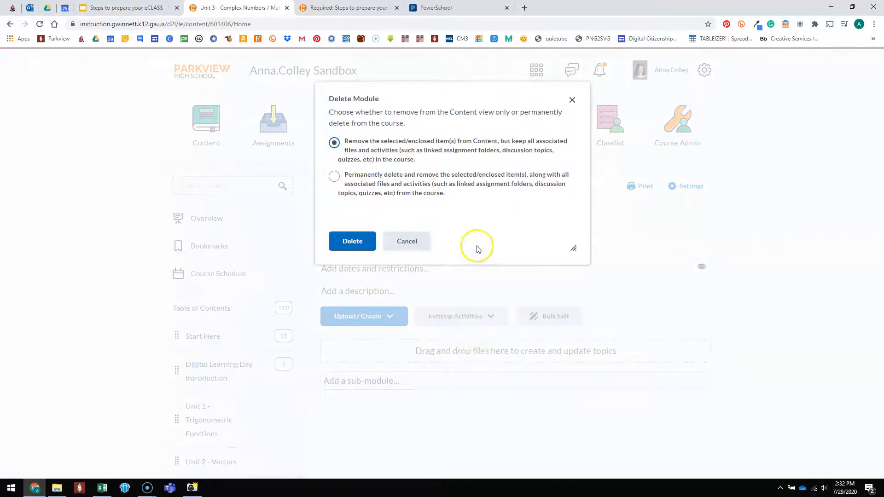
pyautogui.click(351, 241)
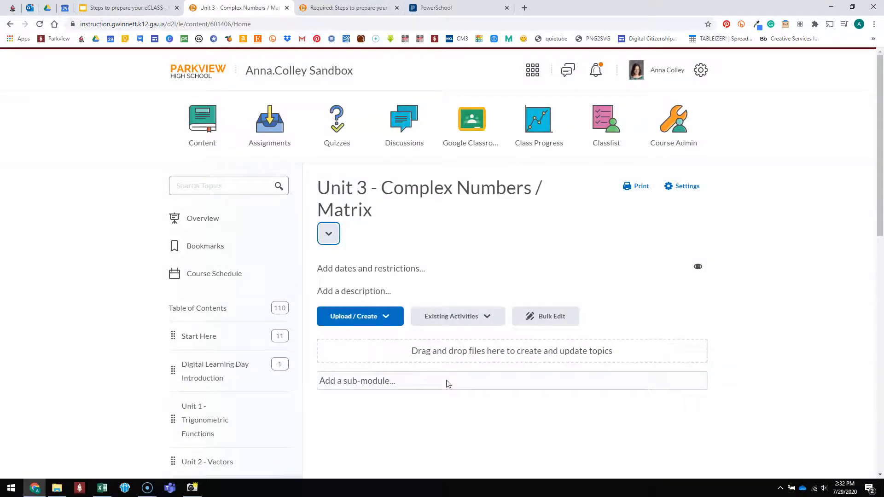
# Permanently delete the Circle Student Notes topic and its associated files from the Unit 4 - Conics module.
pyautogui.scroll(-4, 249, 372)
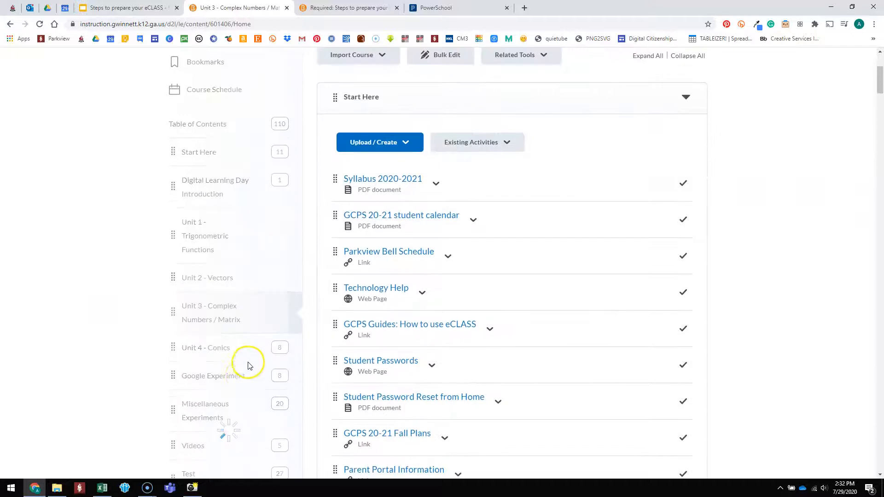
pyautogui.scroll(-2, 248, 399)
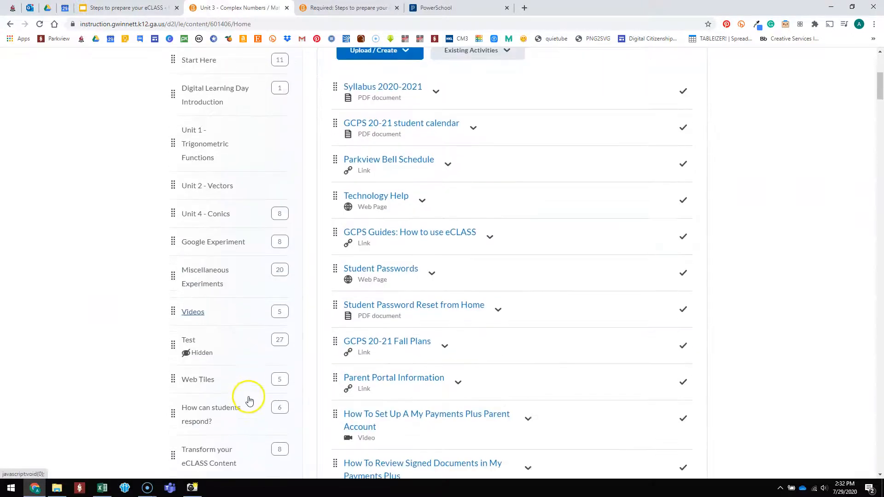
pyautogui.scroll(3, 250, 396)
pyautogui.click(217, 351)
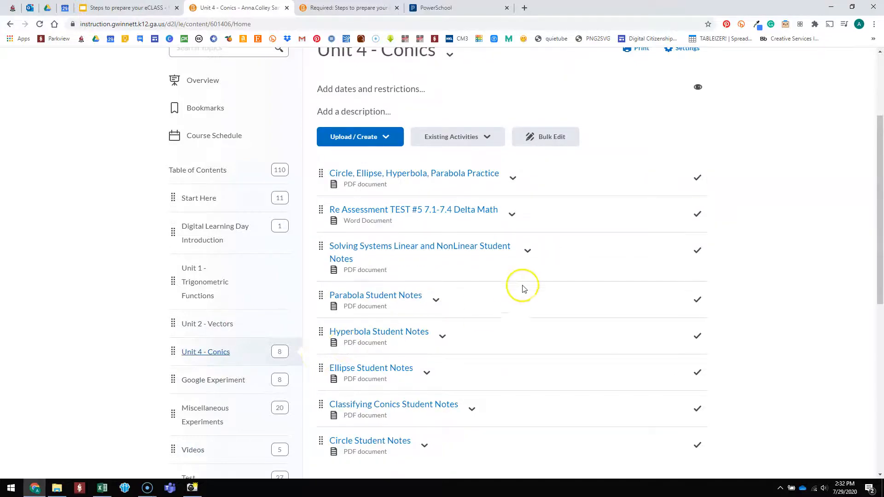
pyautogui.scroll(2, 554, 271)
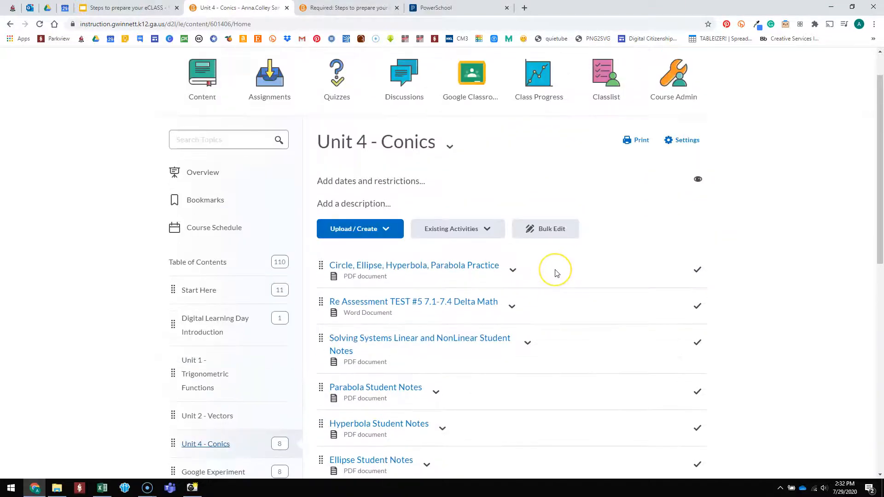
pyautogui.scroll(-4, 533, 304)
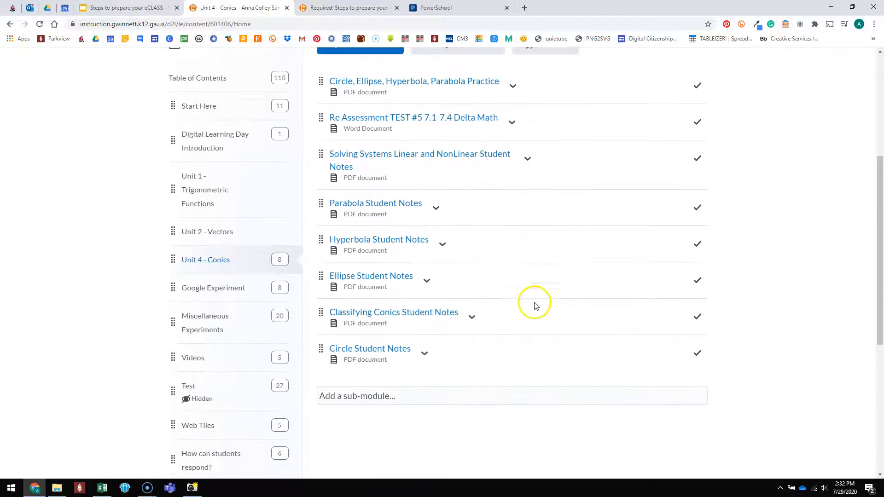
pyautogui.click(427, 355)
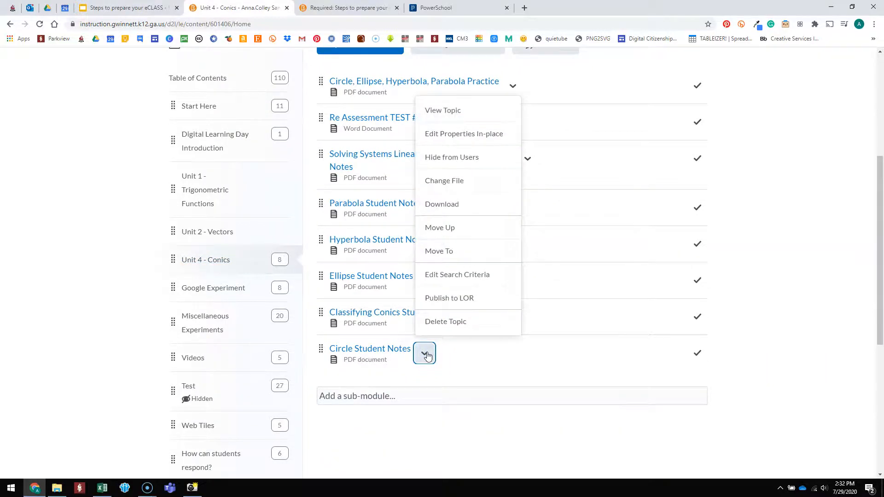
pyautogui.click(443, 322)
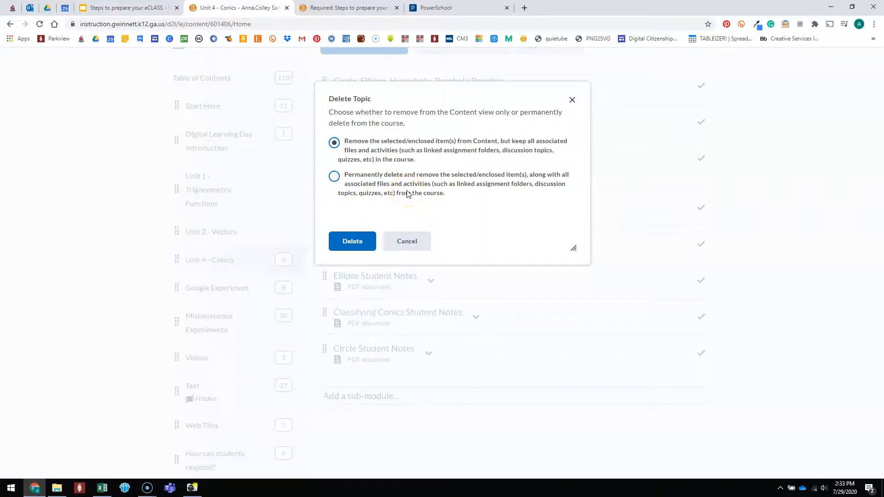
pyautogui.click(335, 177)
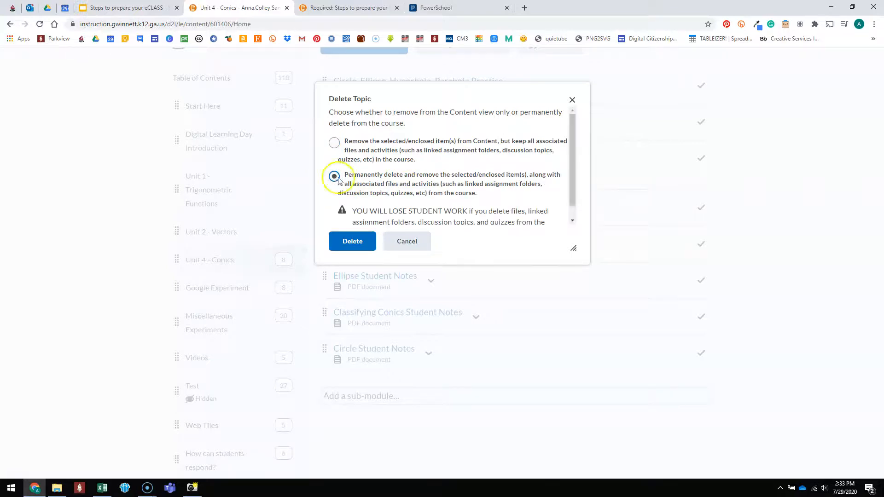
pyautogui.click(352, 241)
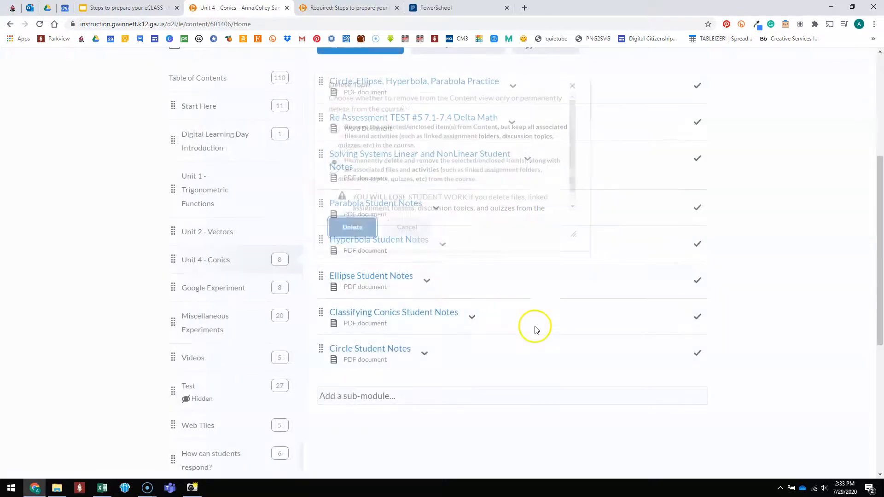
# Open the first of the two empty Web Tiles modules at the end of the table of contents.
pyautogui.scroll(-1, 157, 345)
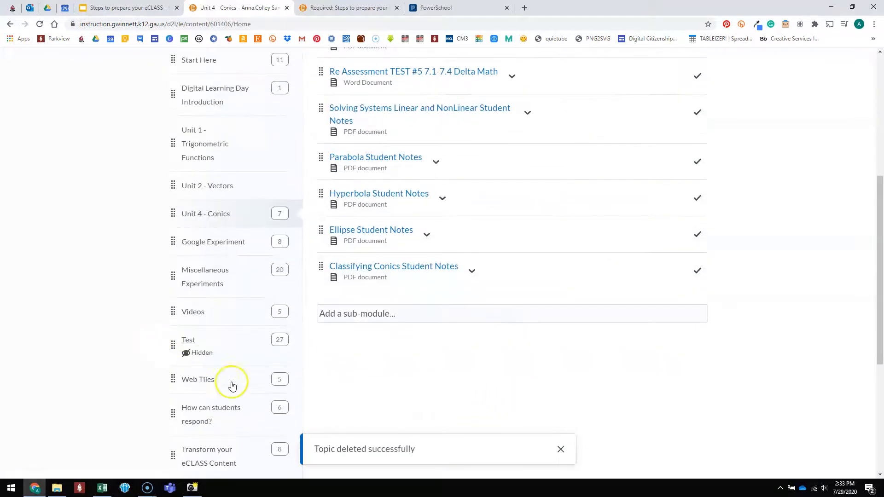
pyautogui.scroll(-5, 237, 395)
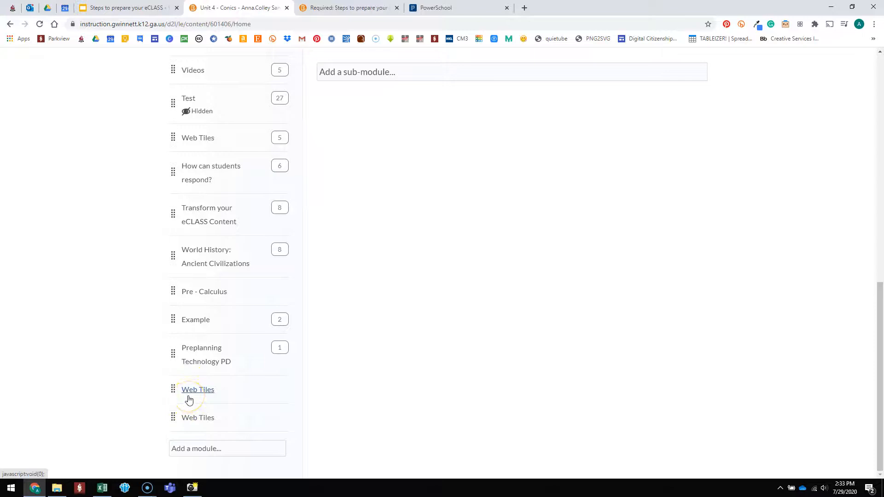
pyautogui.click(192, 398)
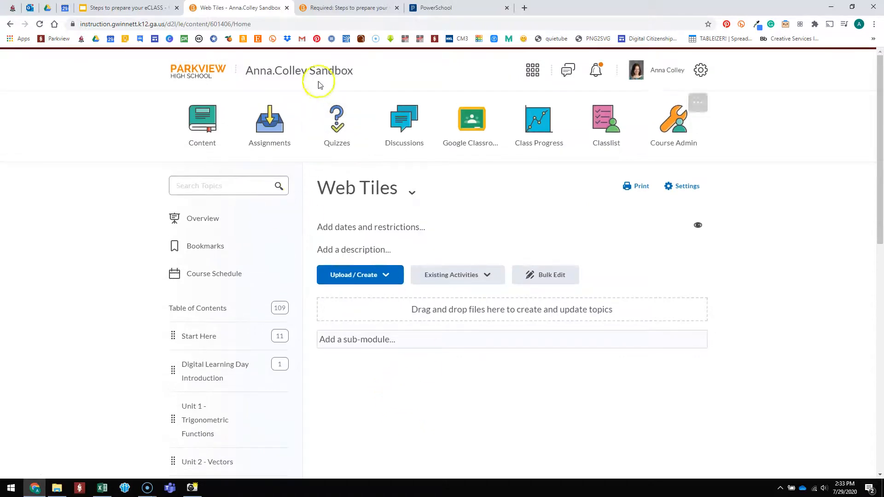
# Examine the Web Tiles widget on the course homepage, along with the calendar, content browser and teacher information sections.
pyautogui.click(299, 71)
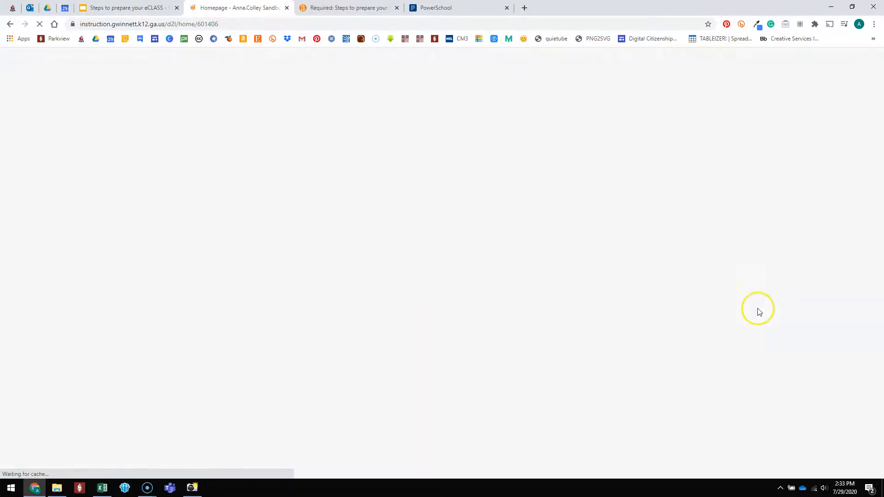
pyautogui.scroll(-5, 728, 355)
pyautogui.scroll(-7, 729, 359)
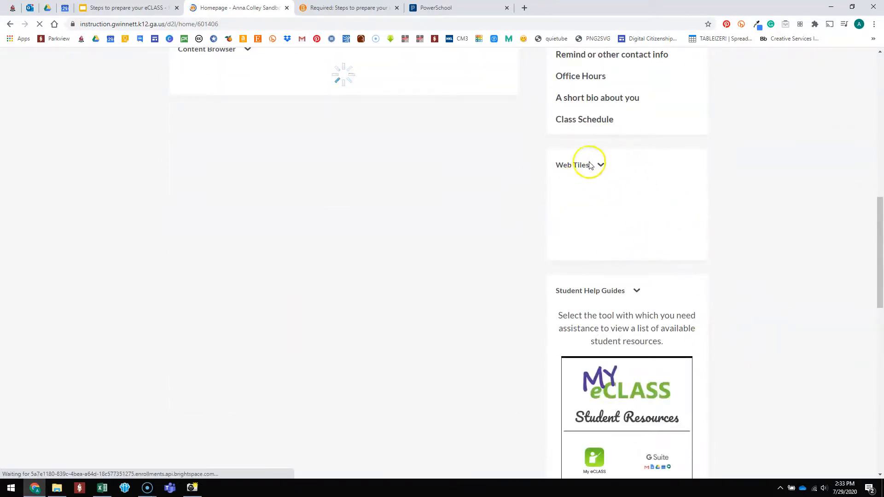
pyautogui.scroll(12, 554, 167)
pyautogui.scroll(-11, 772, 276)
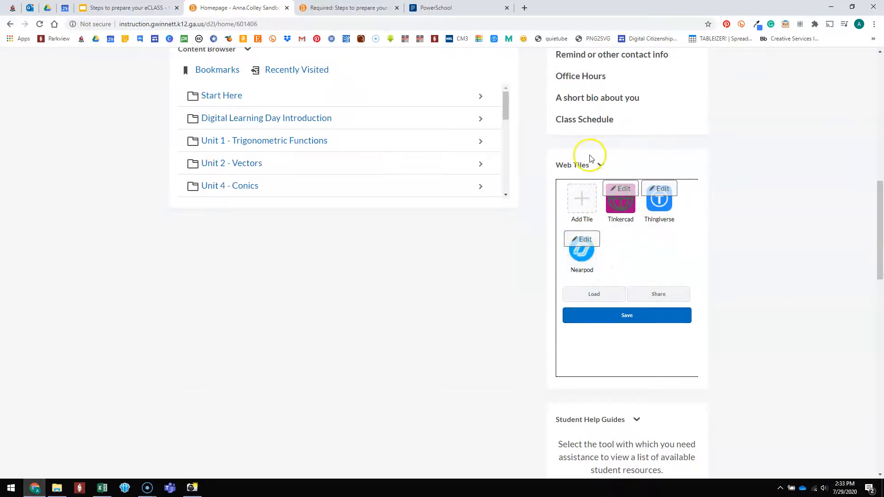
pyautogui.scroll(5, 485, 241)
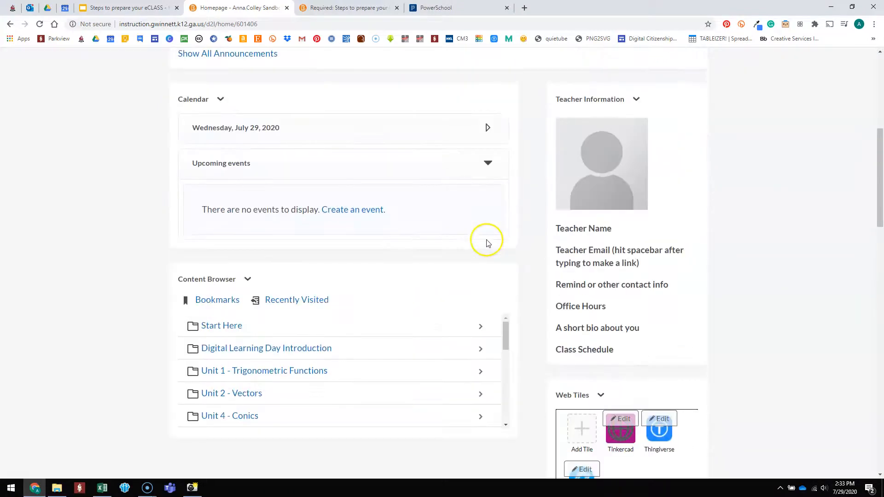
pyautogui.scroll(-1, 577, 336)
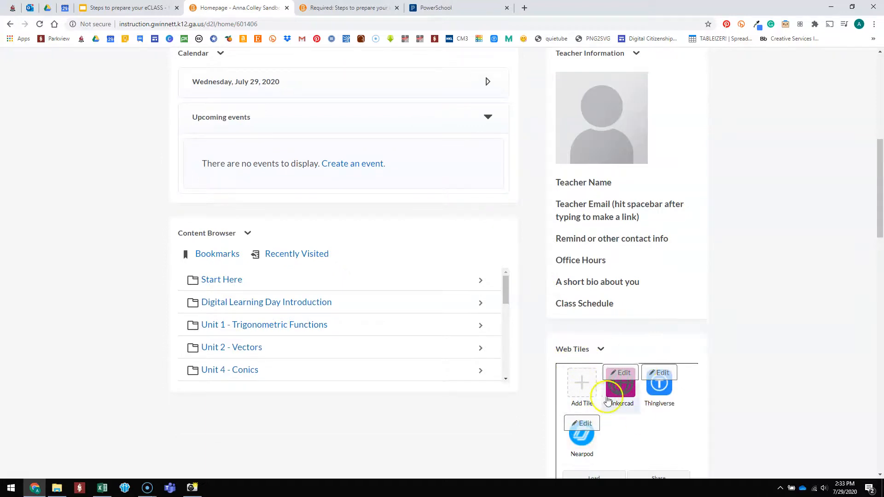
pyautogui.scroll(5, 514, 290)
pyautogui.scroll(3, 514, 290)
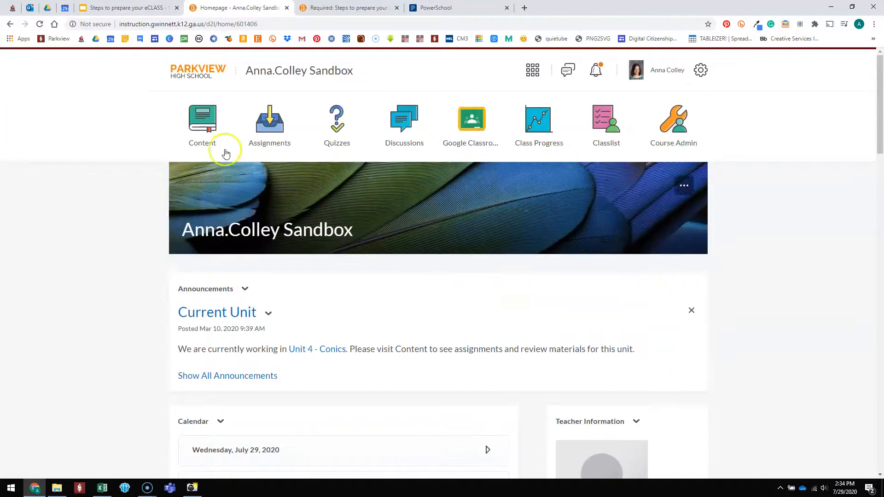
# Return to the course content and move the Web Tiles module containing five topics below Preplanning Technology PD, directly above the empty Web Tiles modules.
pyautogui.click(216, 139)
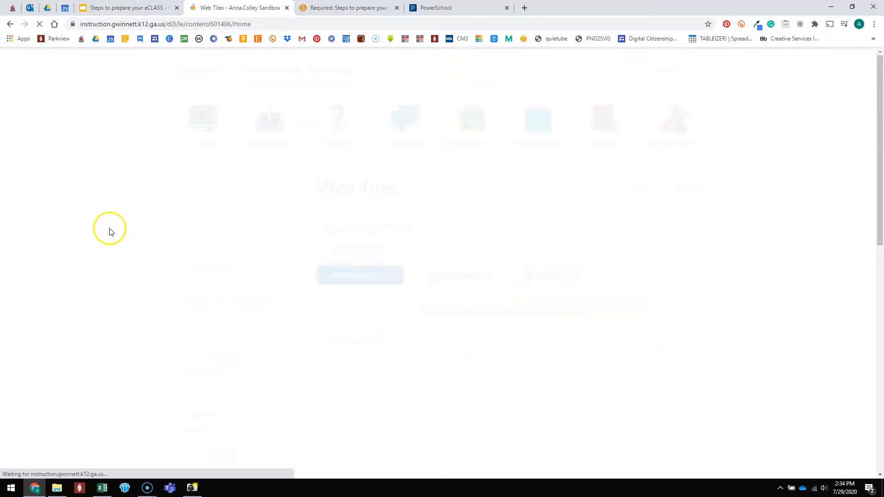
pyautogui.scroll(-10, 239, 280)
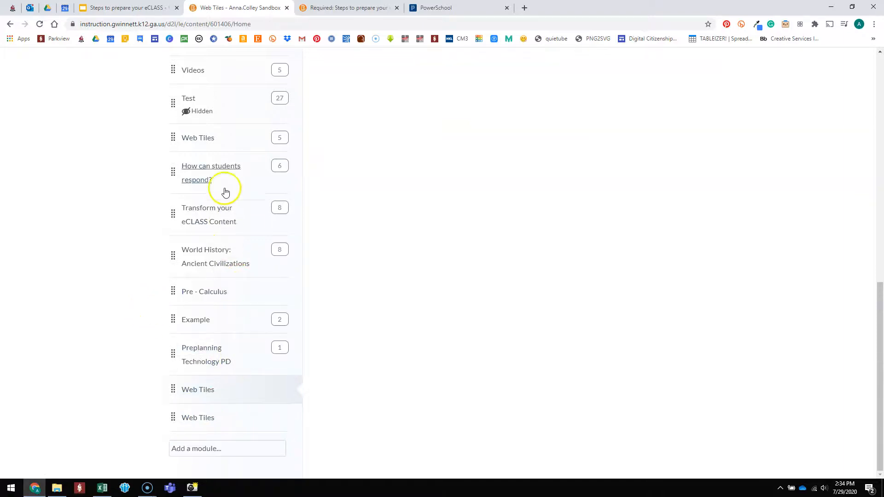
pyautogui.moveTo(173, 134); pyautogui.dragTo(183, 377)
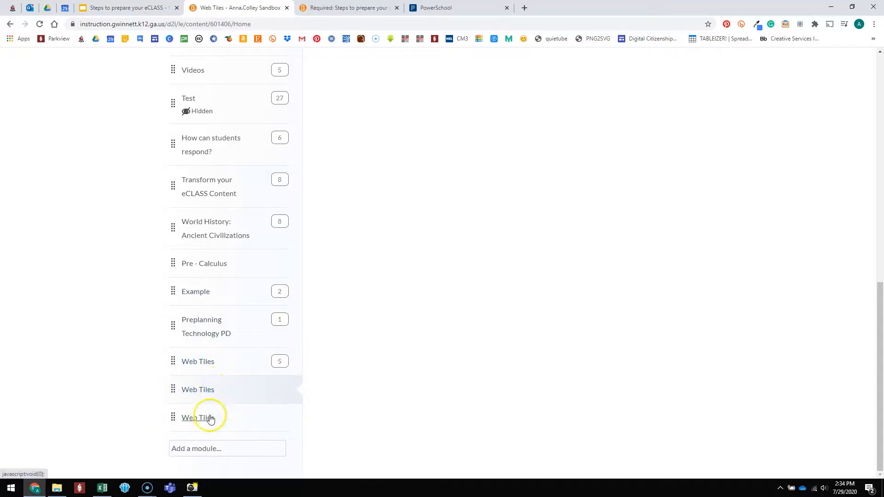
# Permanently delete the first empty Web Tiles module, along with all its associated files and activities.
pyautogui.click(288, 392)
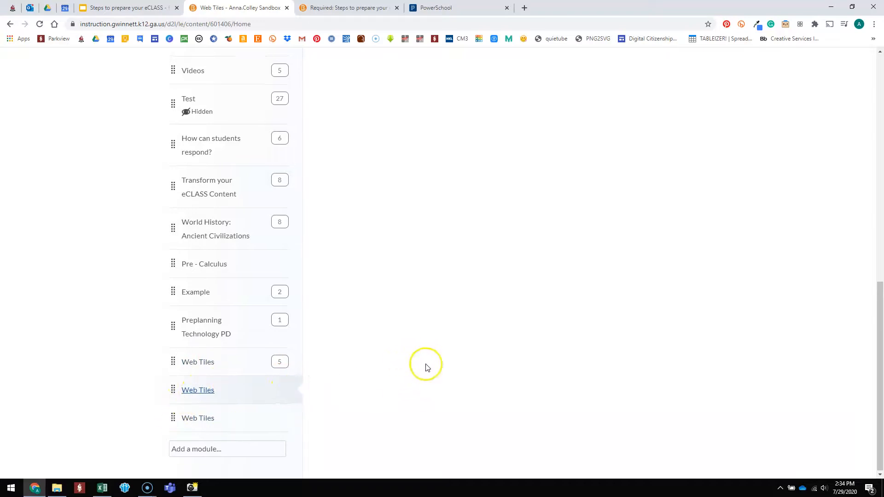
pyautogui.click(412, 192)
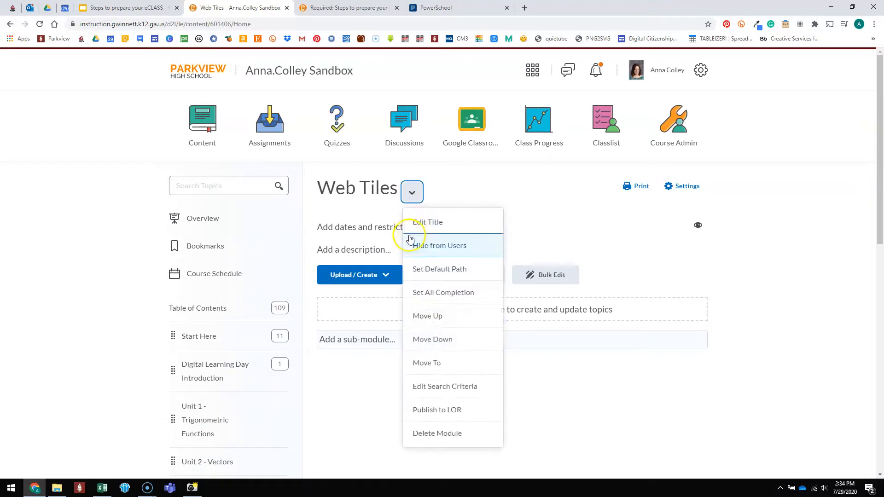
pyautogui.click(430, 428)
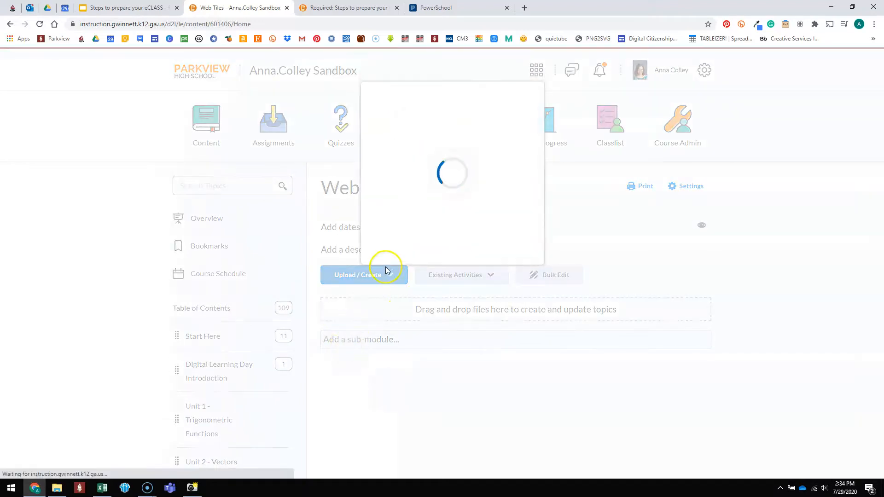
pyautogui.click(361, 193)
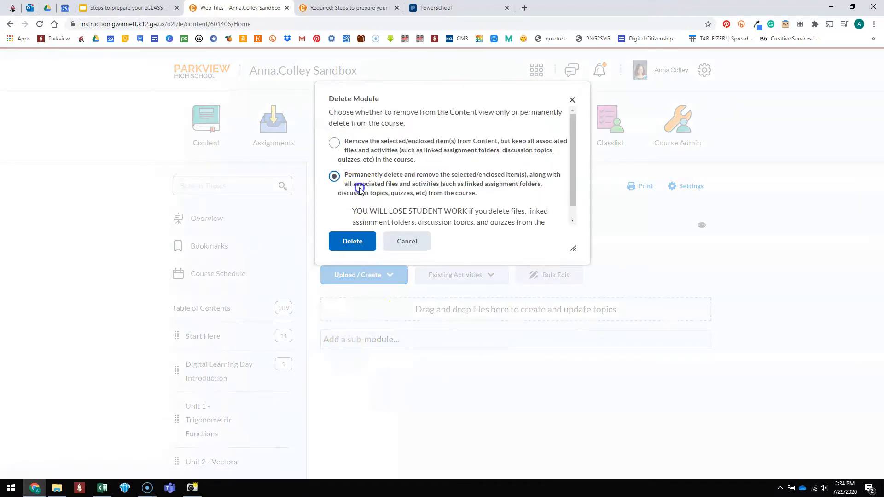
pyautogui.click(351, 241)
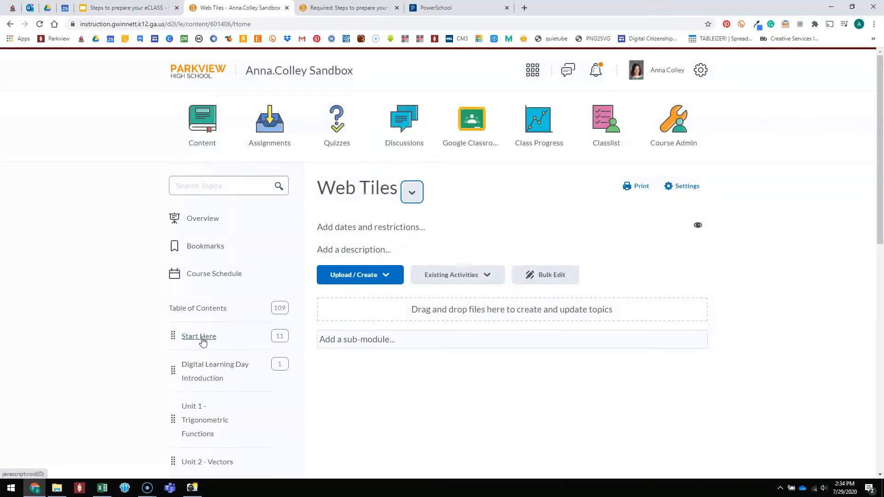
pyautogui.scroll(-3, 271, 382)
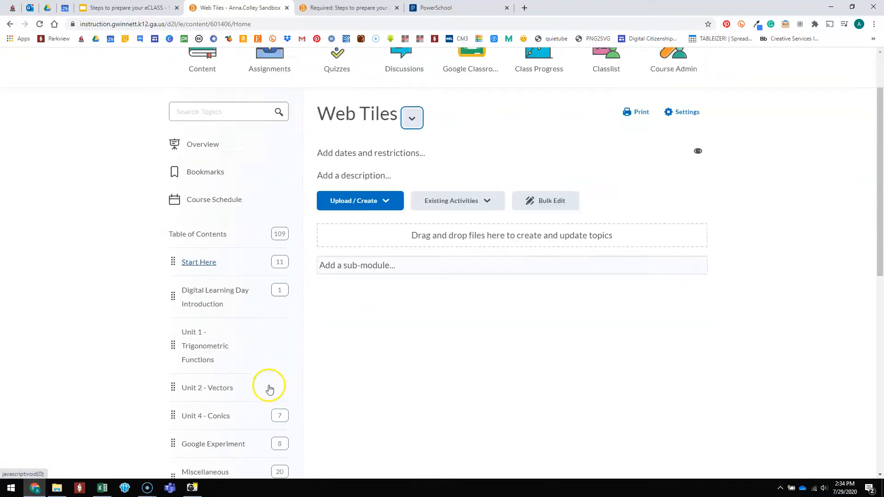
pyautogui.click(243, 277)
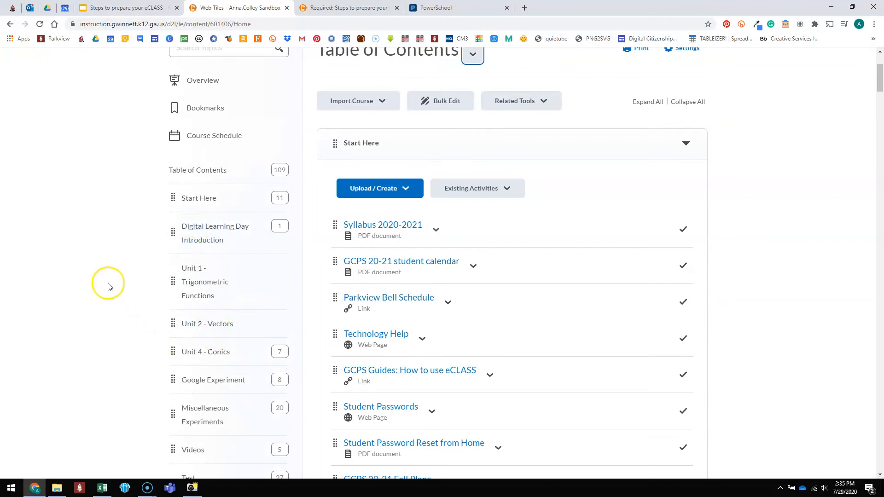
pyautogui.scroll(3, 335, 215)
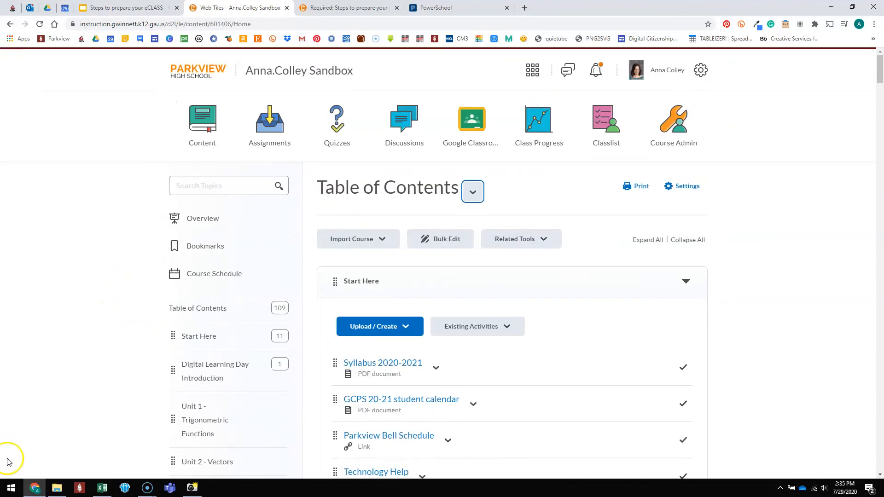